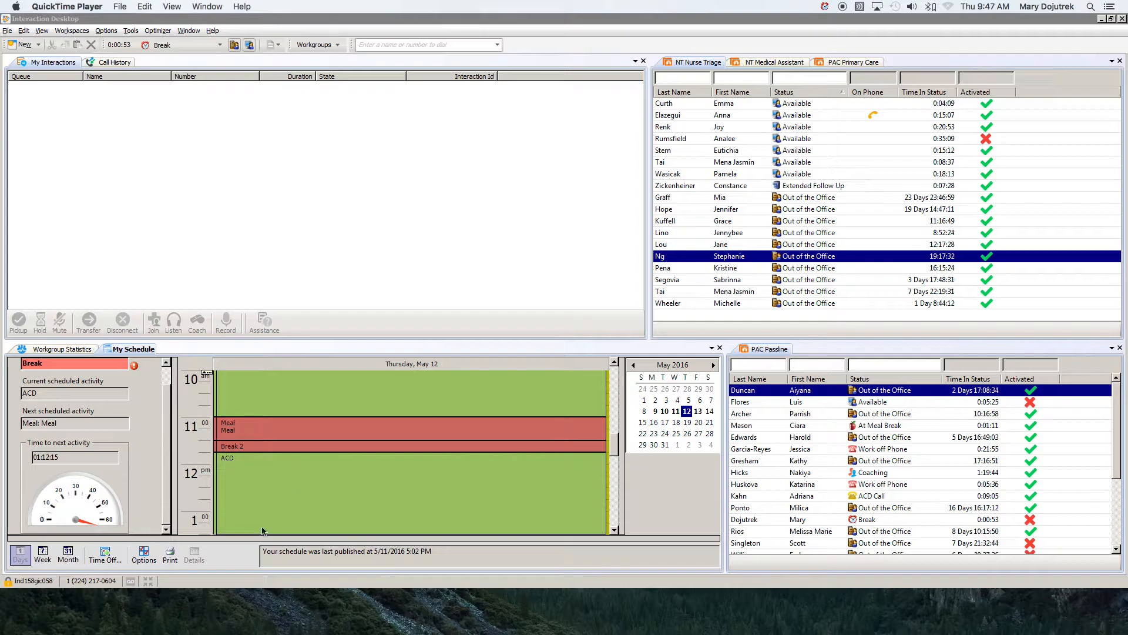
# Step: View the schedule by day, week and month, and open Thursday, May 12 from the month view
pyautogui.click(20, 555)
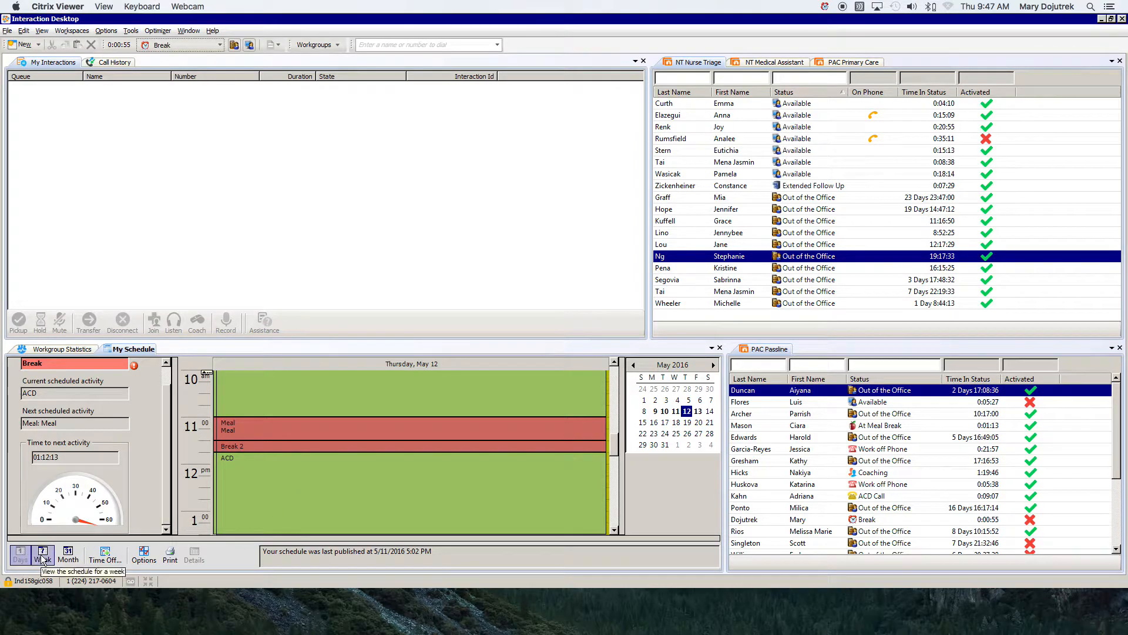
pyautogui.click(43, 555)
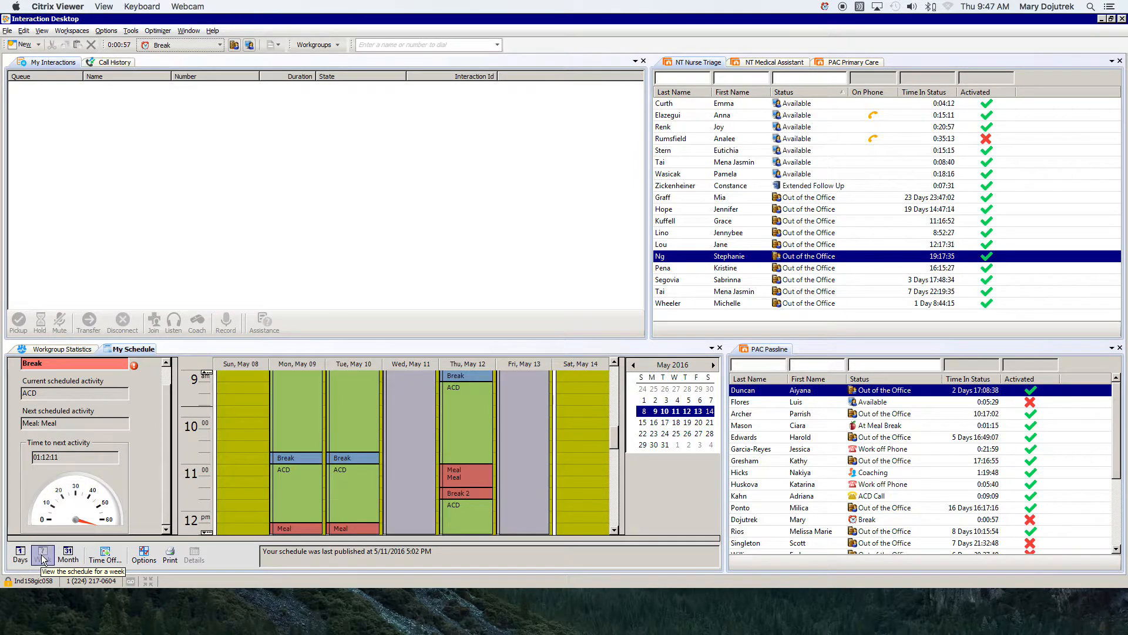
pyautogui.click(68, 555)
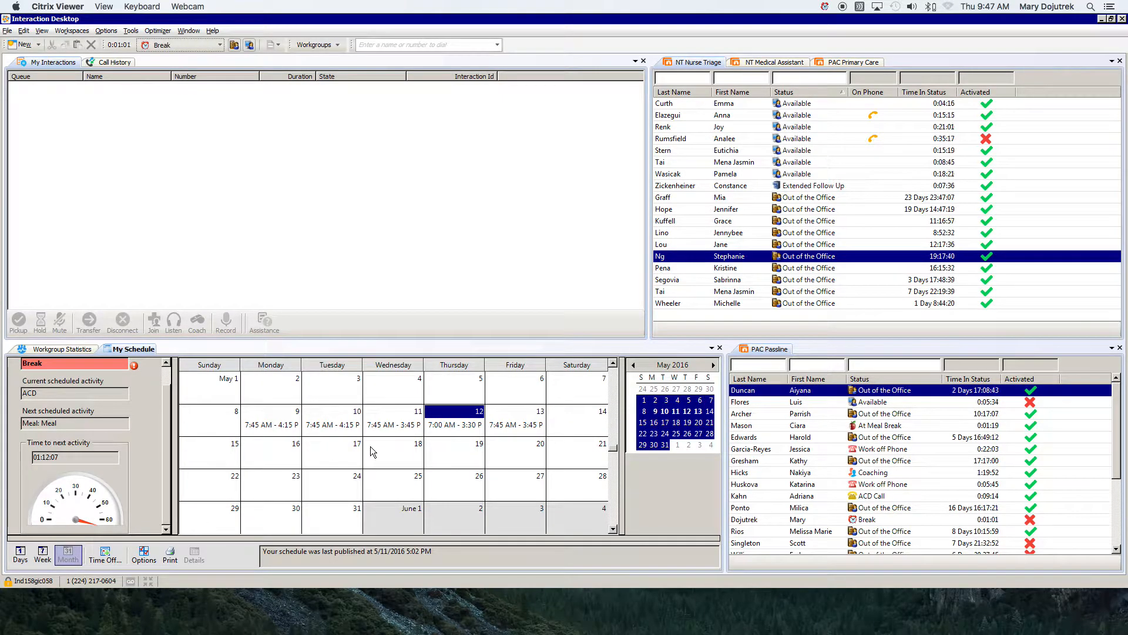
pyautogui.doubleClick(468, 419)
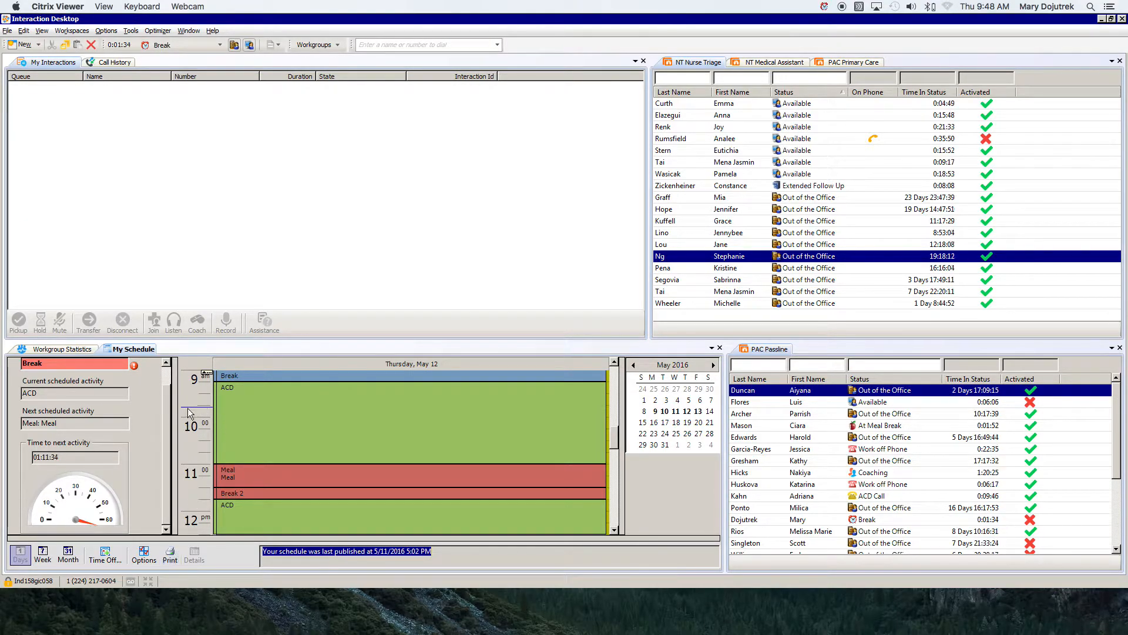
# Step: Set the agent status to Available to match the current scheduled ACD activity
pyautogui.scroll(1, 168, 418)
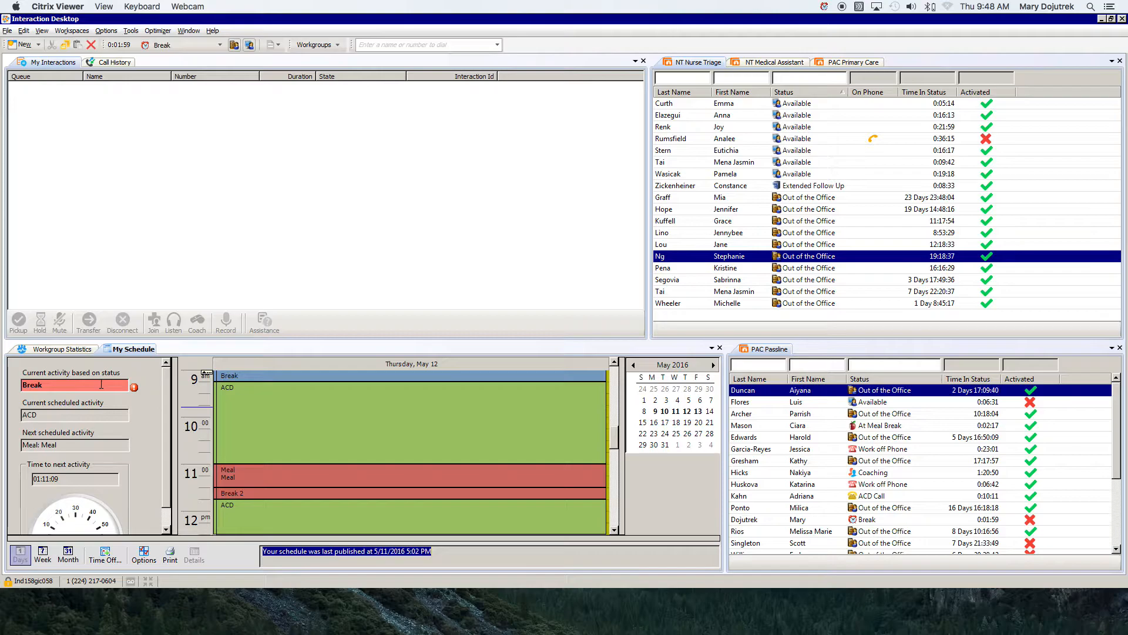
pyautogui.click(249, 46)
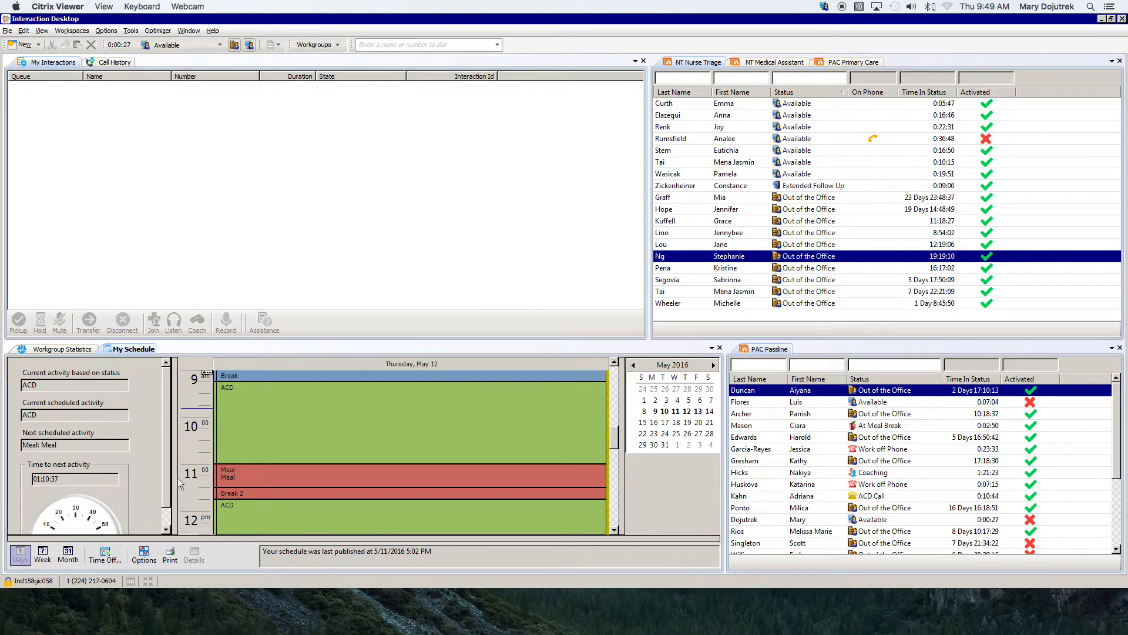
# Step: Look through the scheduled activities for Thursday, May 12, from the start to the end of the shift
pyautogui.moveTo(616, 441)
pyautogui.mouseDown()
pyautogui.moveTo(615, 414)
pyautogui.moveTo(617, 445)
pyautogui.mouseUp()
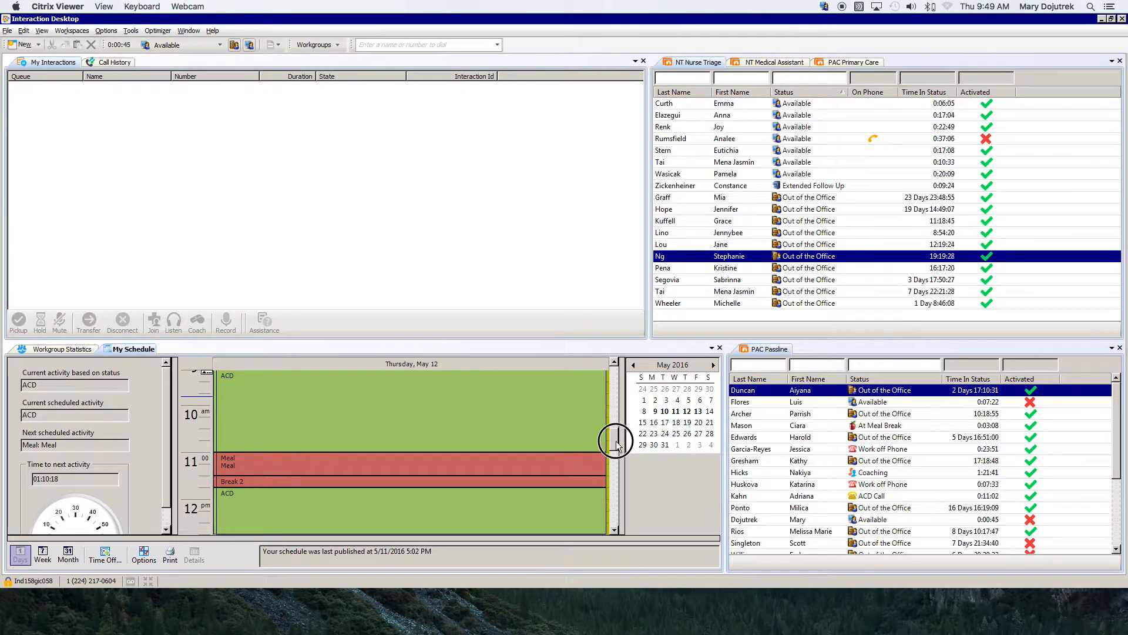
pyautogui.moveTo(617, 444); pyautogui.dragTo(619, 476)
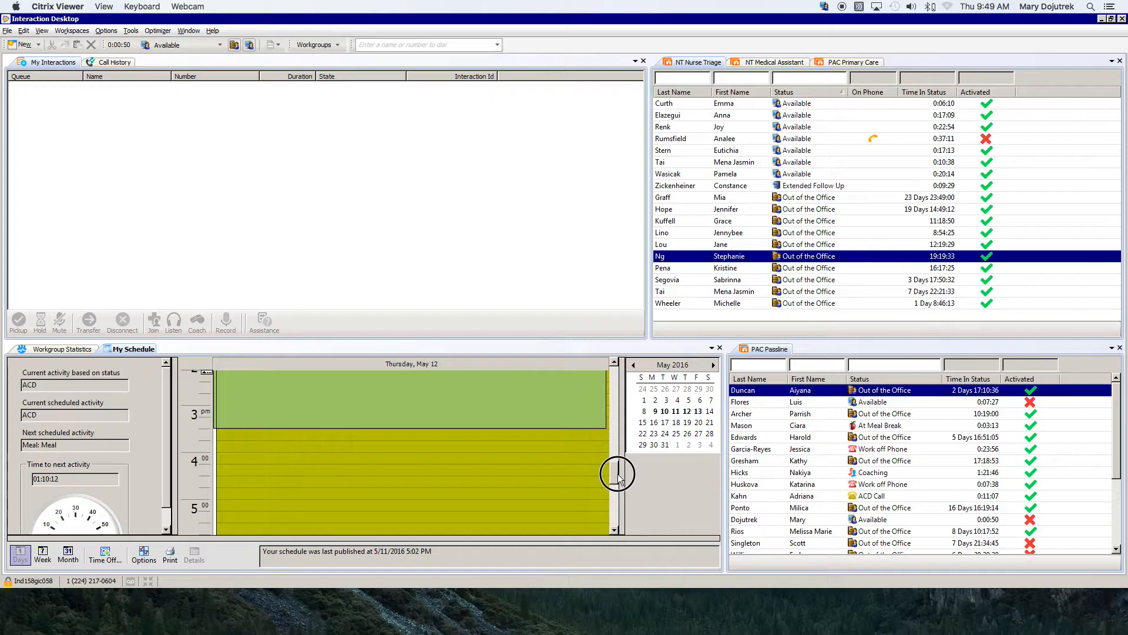
pyautogui.moveTo(615, 476); pyautogui.dragTo(615, 419)
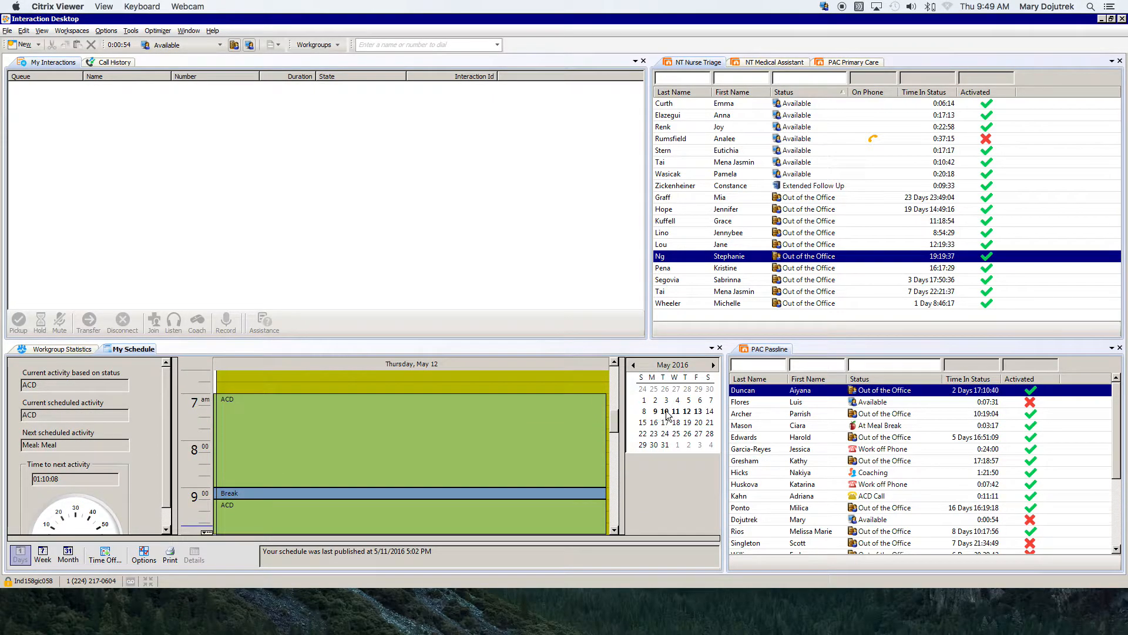
# Step: Open the schedule for Tuesday, May 10 and examine the details of its A.R.E - Train At Desk activity
pyautogui.click(665, 411)
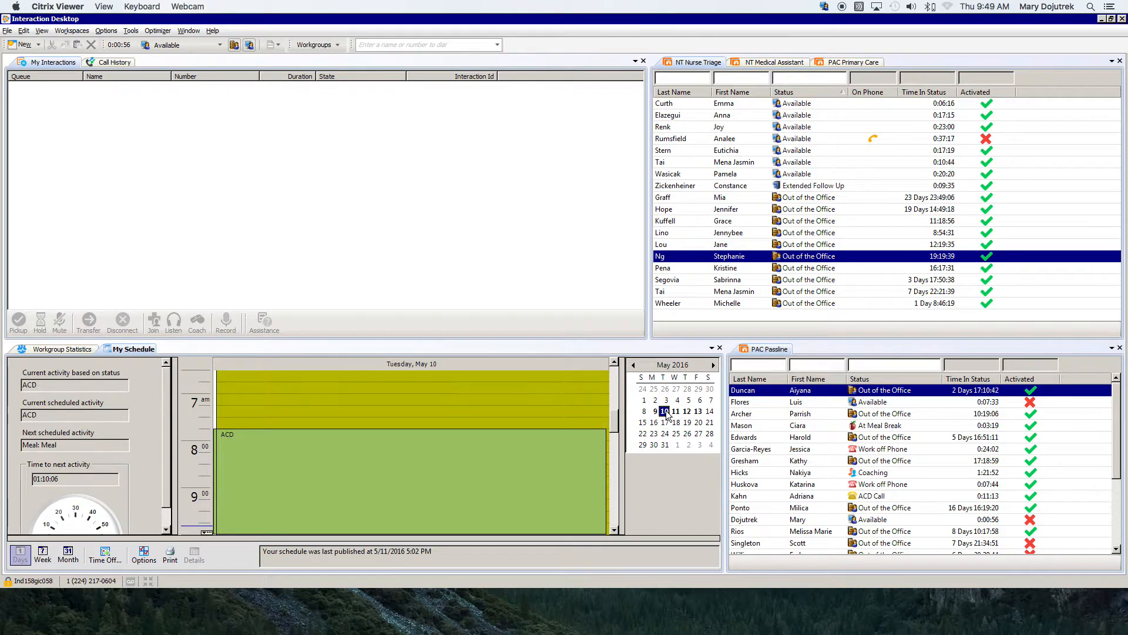
pyautogui.click(615, 531)
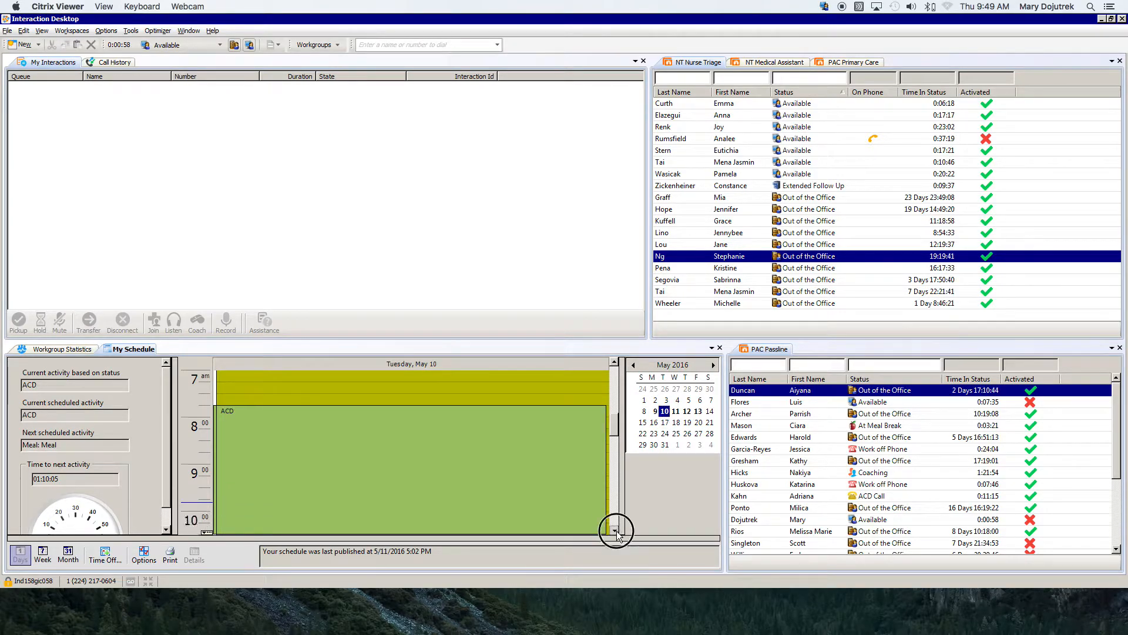
pyautogui.click(614, 531)
pyautogui.click(615, 530)
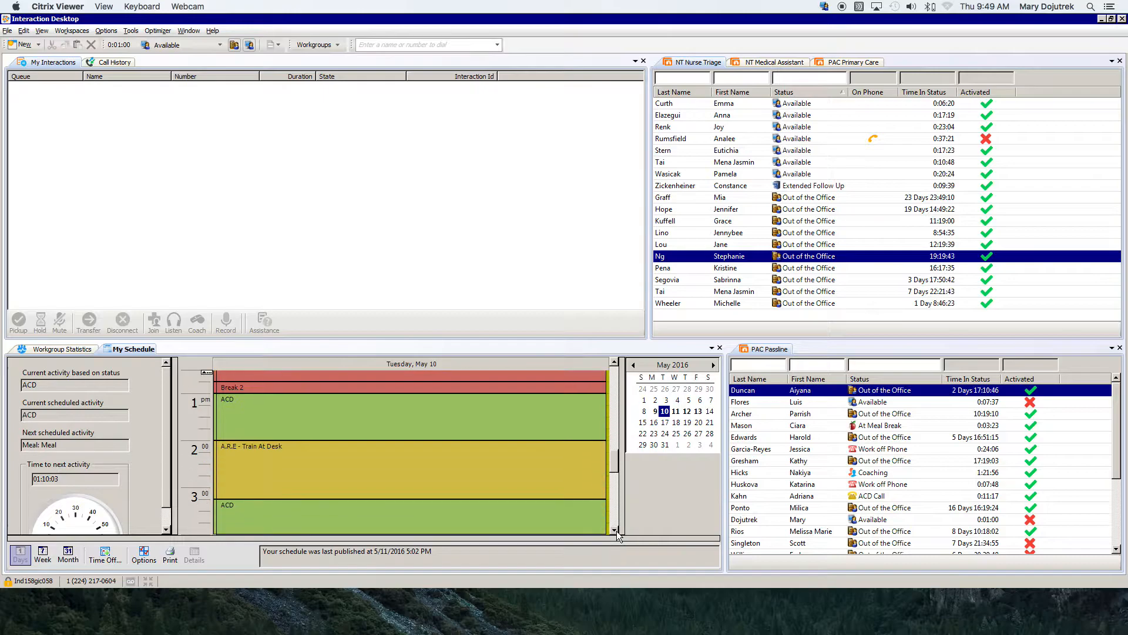
pyautogui.doubleClick(403, 472)
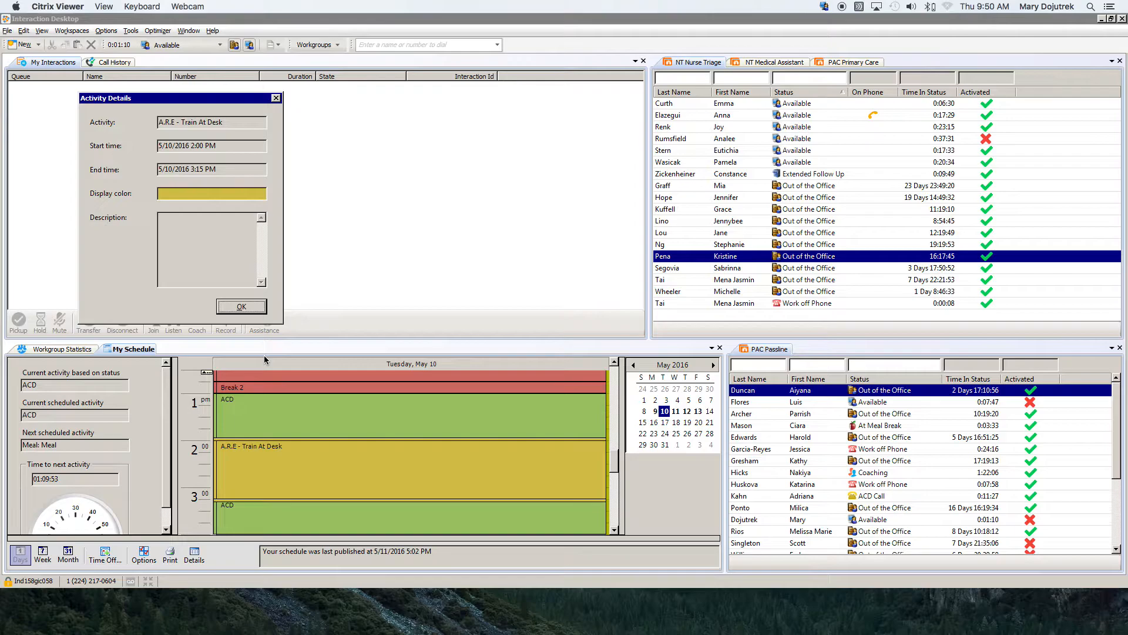
pyautogui.click(242, 308)
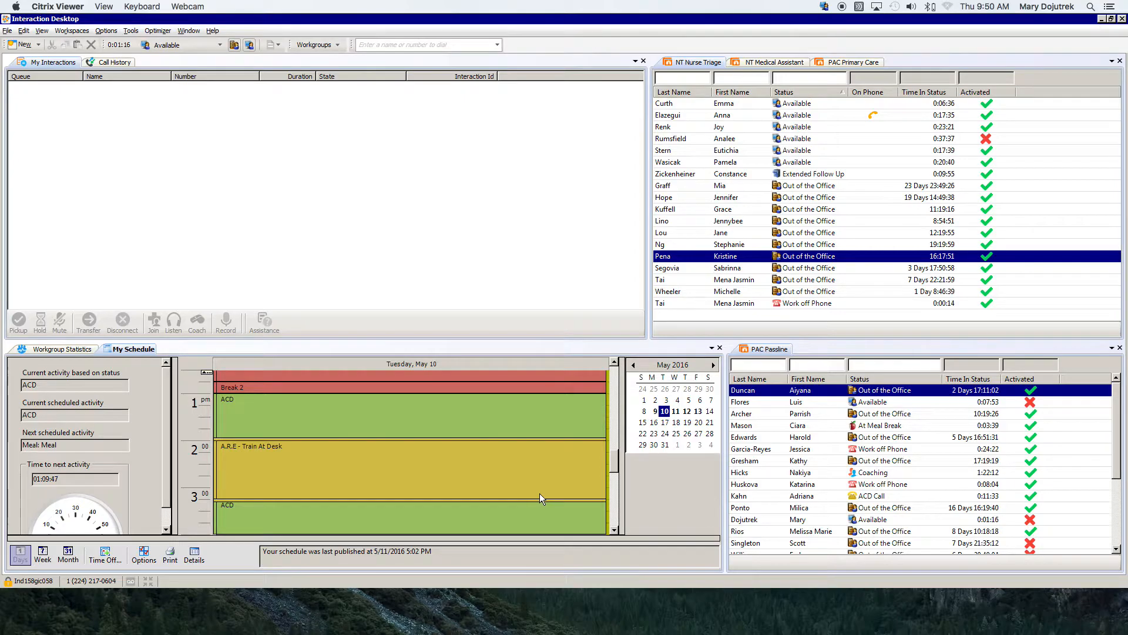
# Step: Return to the schedule for Thursday, May 12 and open the list of time off requests
pyautogui.click(687, 411)
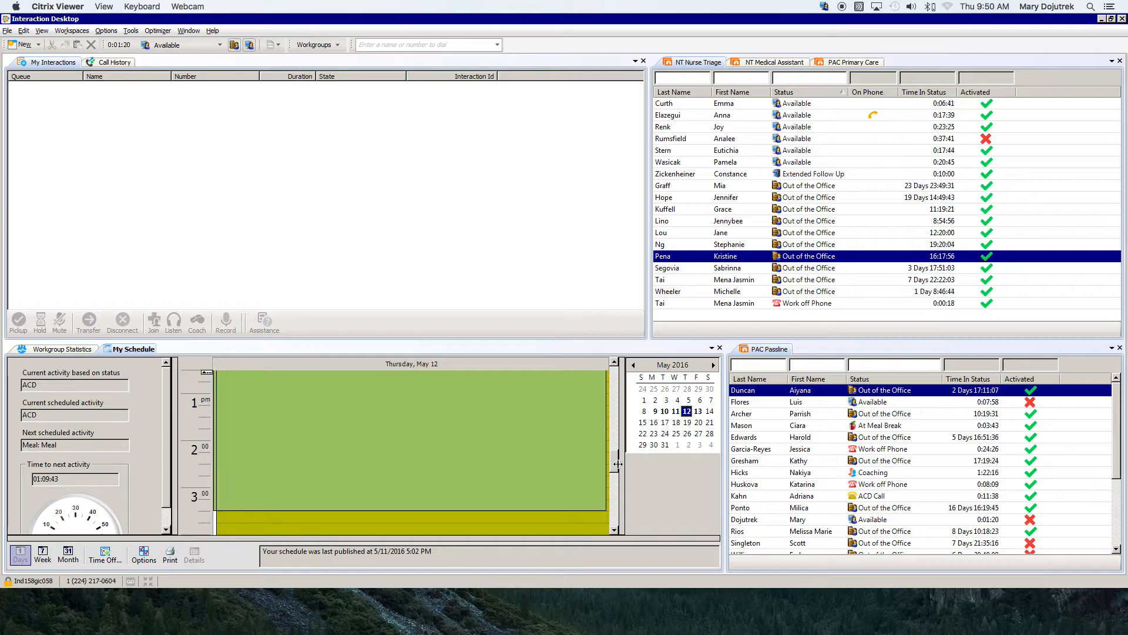
pyautogui.moveTo(615, 466); pyautogui.dragTo(615, 439)
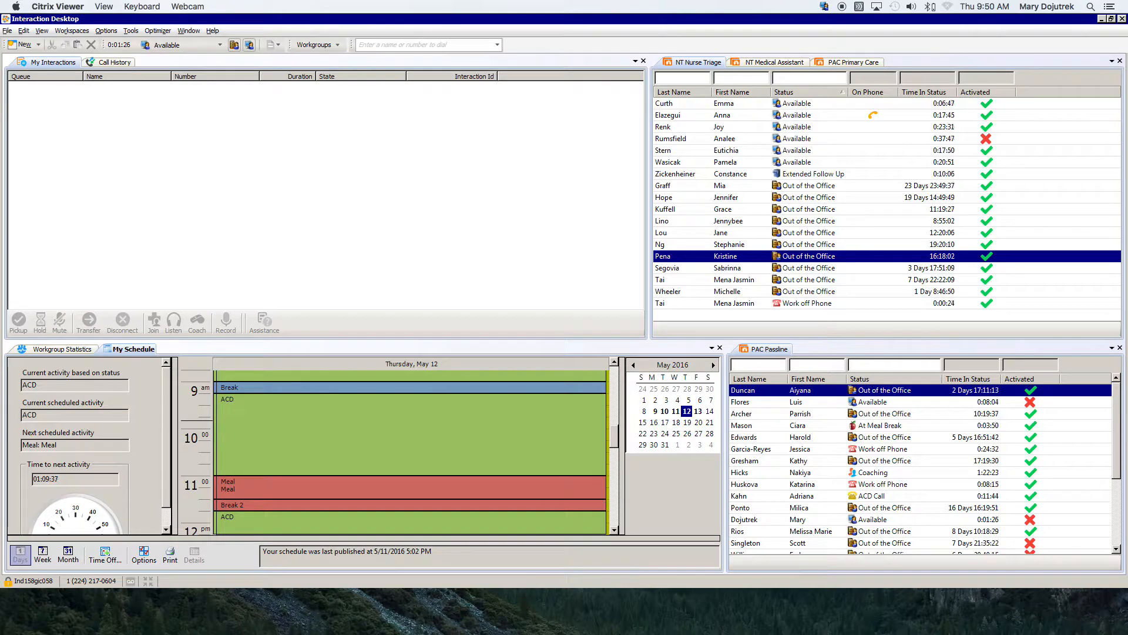
pyautogui.moveTo(618, 634)
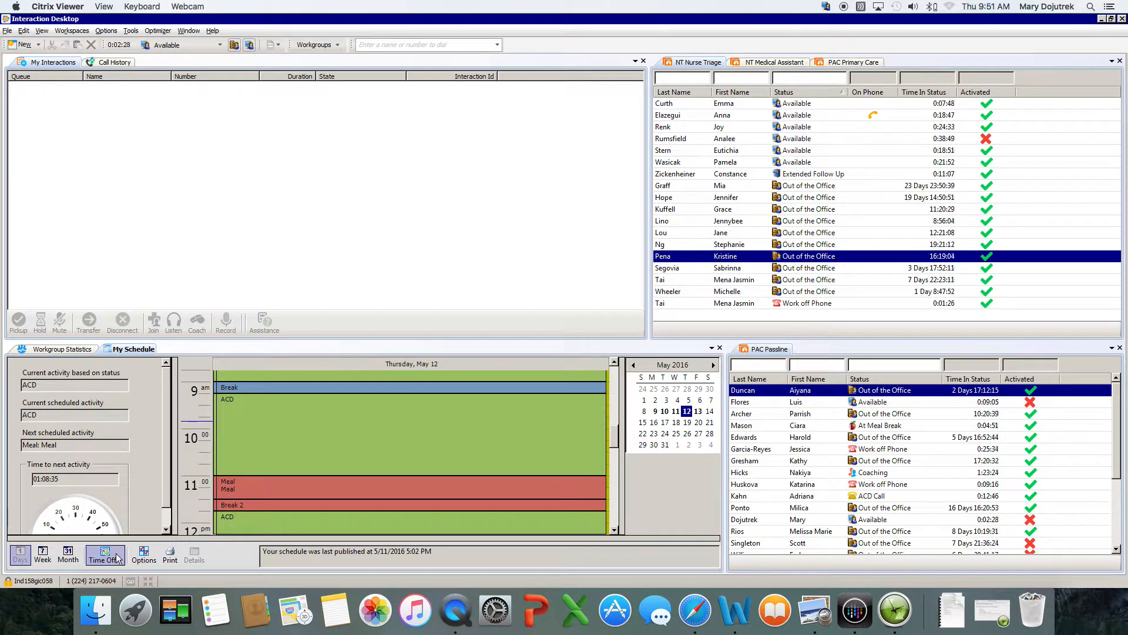
pyautogui.click(115, 559)
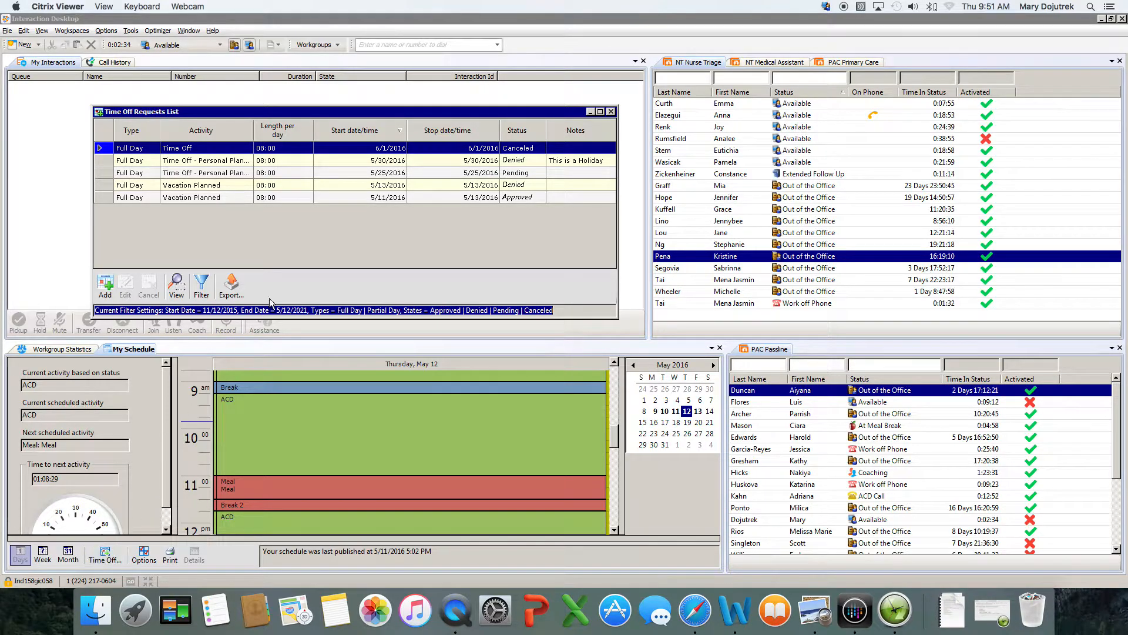
# Step: Change the end date of the pending 5/25/2016 personal time off request to 5/26/2016 and save it
pyautogui.click(278, 176)
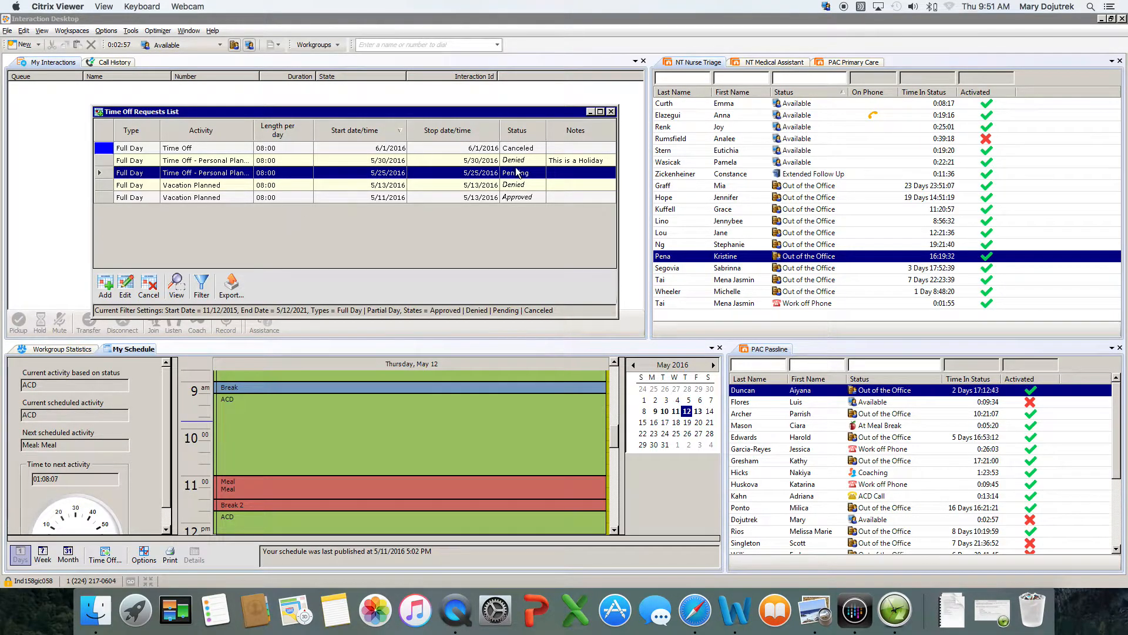
pyautogui.click(129, 286)
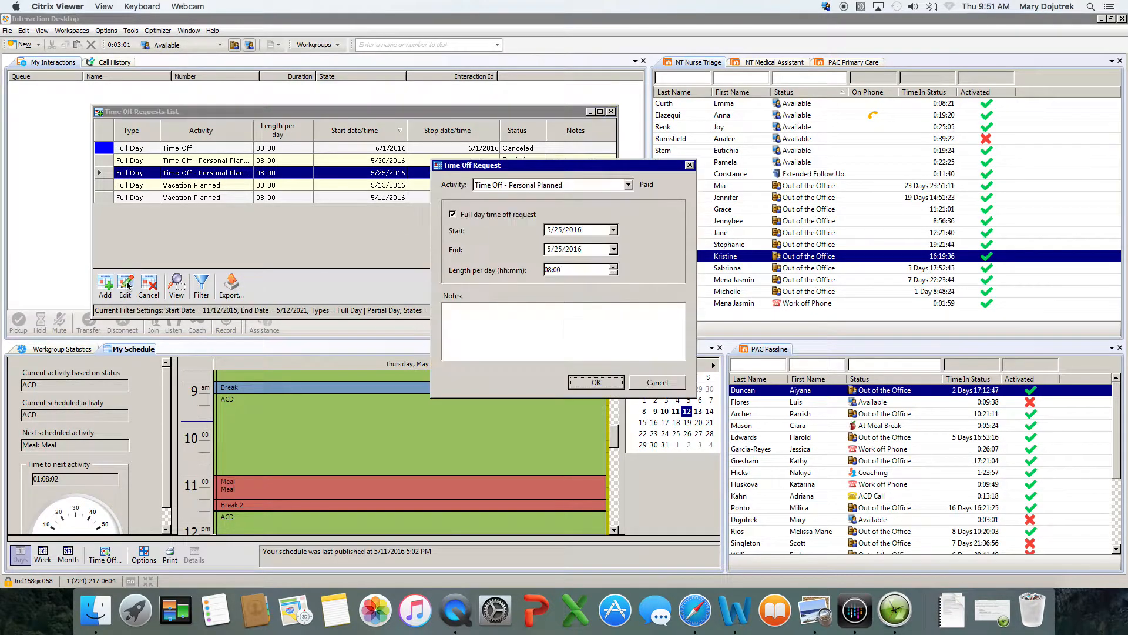
pyautogui.click(613, 250)
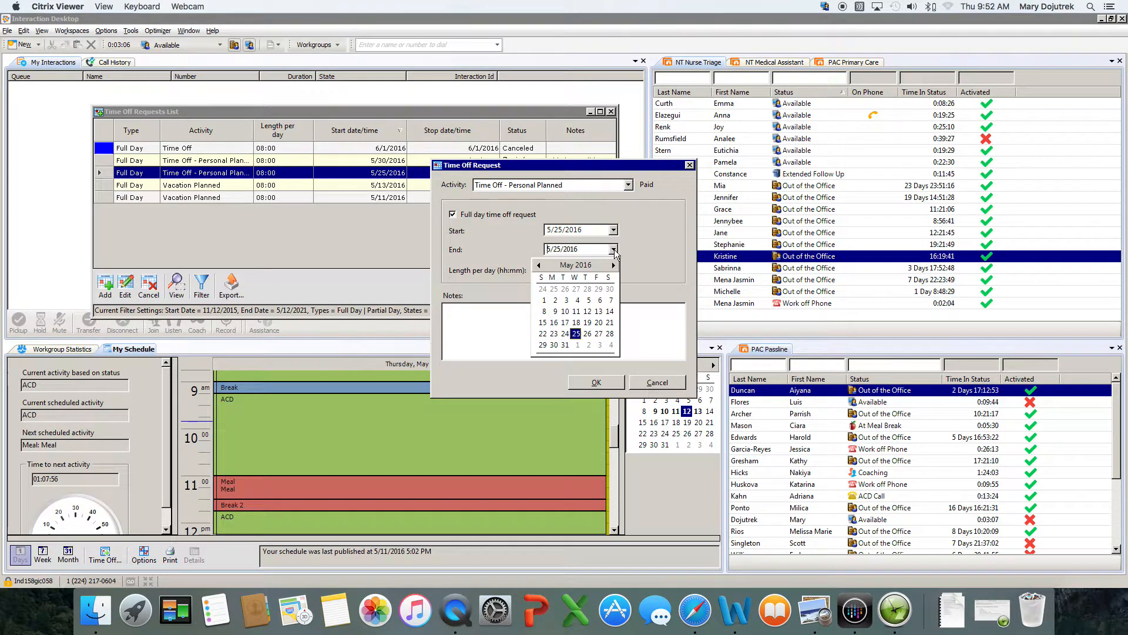
pyautogui.click(588, 334)
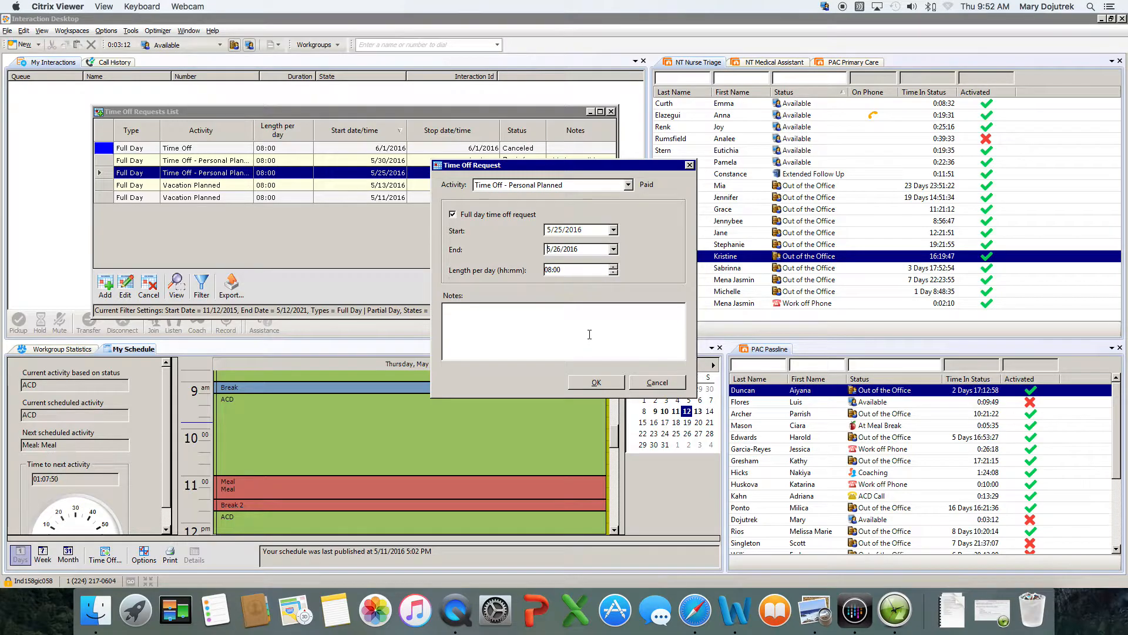
pyautogui.click(597, 386)
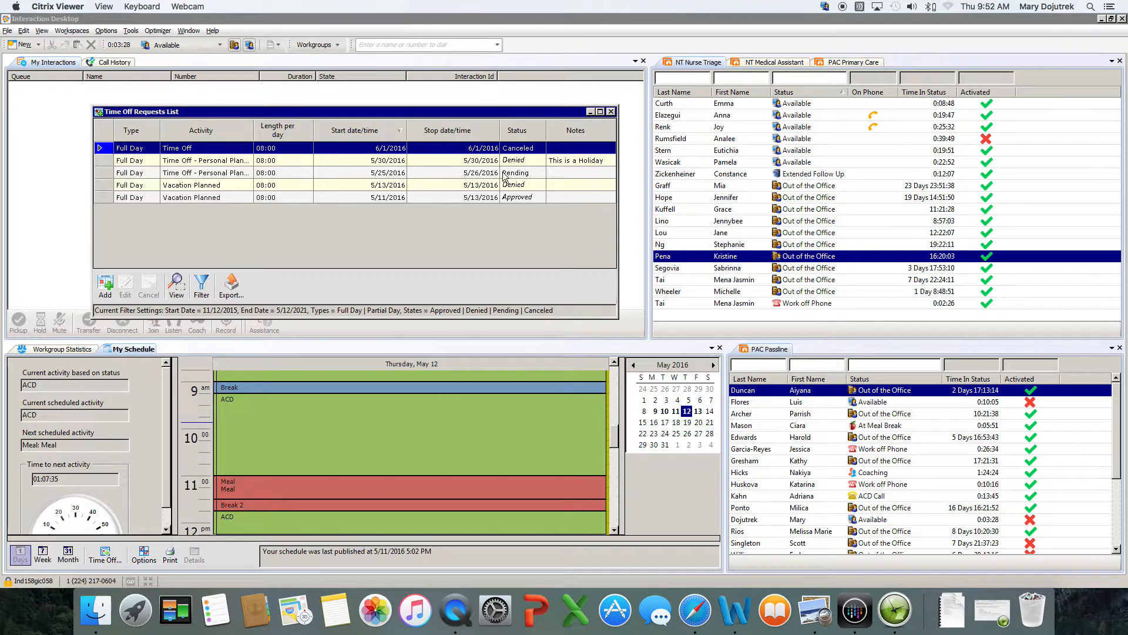
# Step: Reopen the pending personal time off request for editing and set its end date to 5/25/2016
pyautogui.click(536, 175)
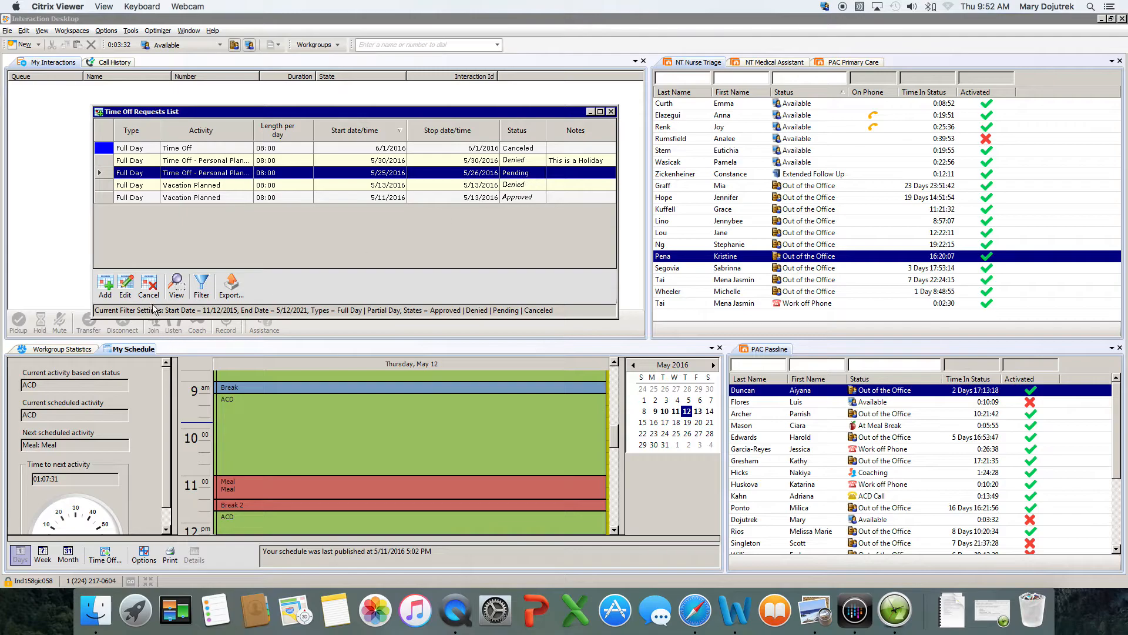
pyautogui.click(125, 287)
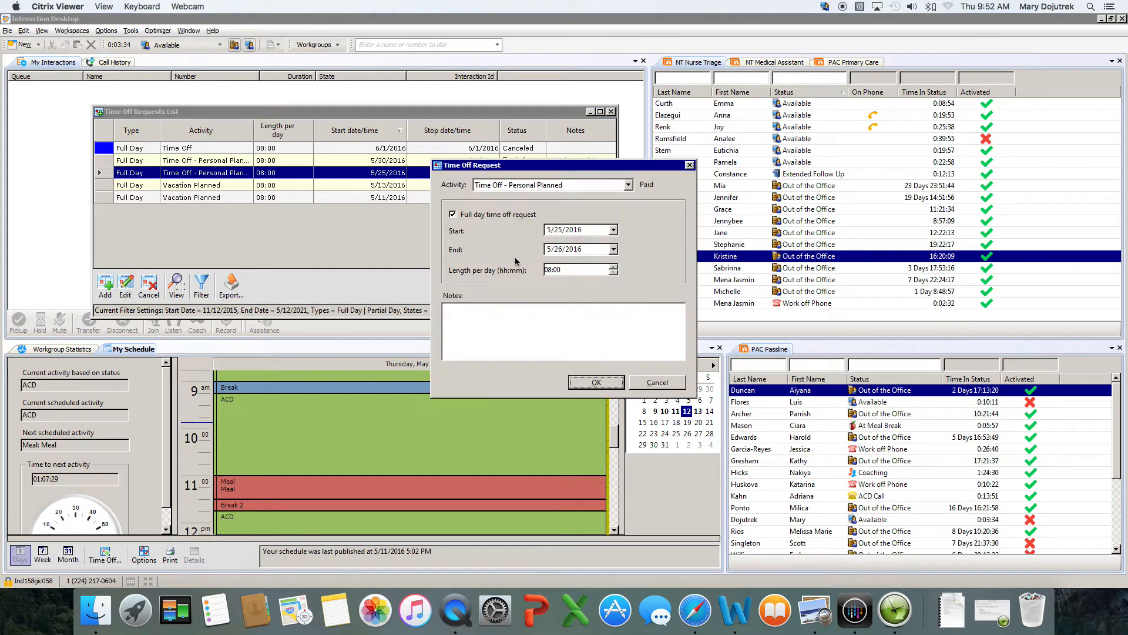
pyautogui.click(613, 249)
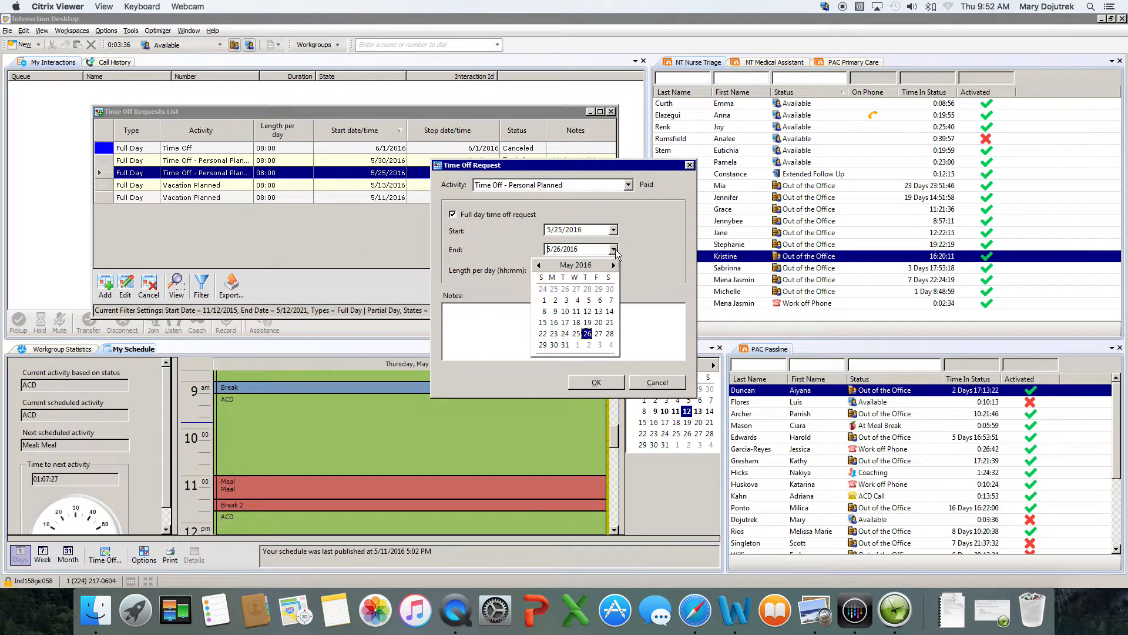
pyautogui.click(577, 334)
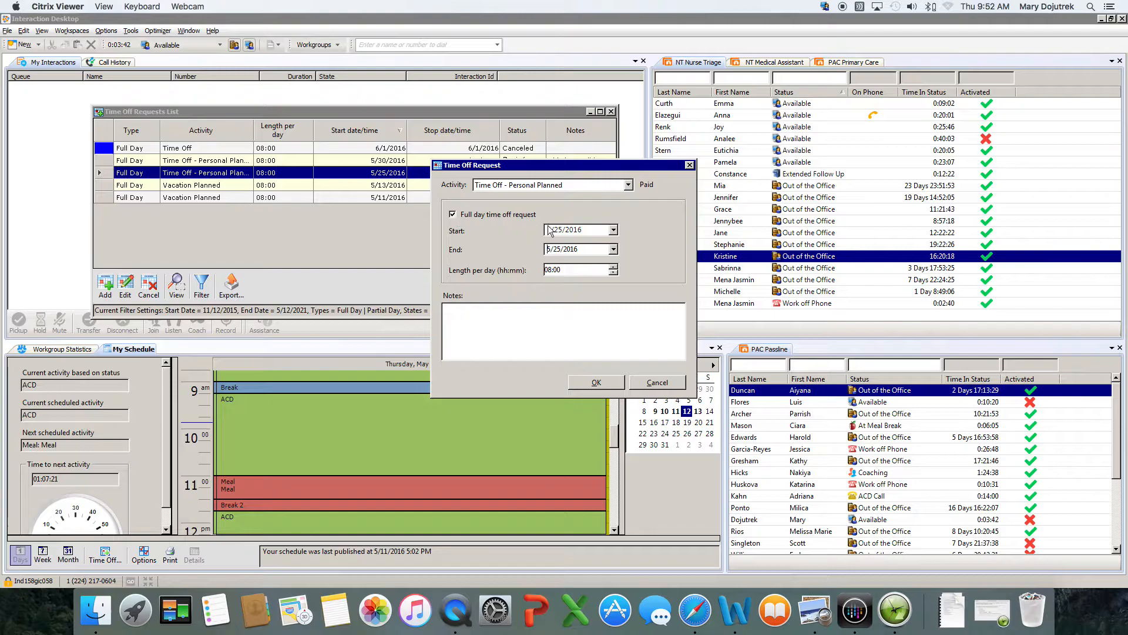
# Step: Turn off the full day option of the time off request and turn it back on
pyautogui.click(453, 215)
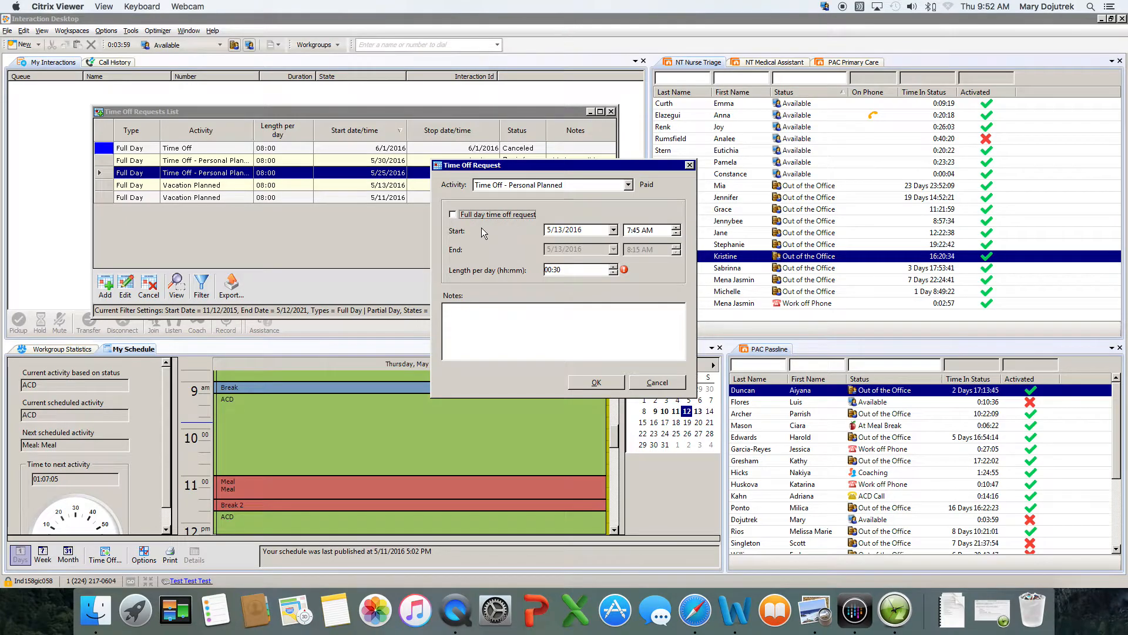
pyautogui.click(453, 214)
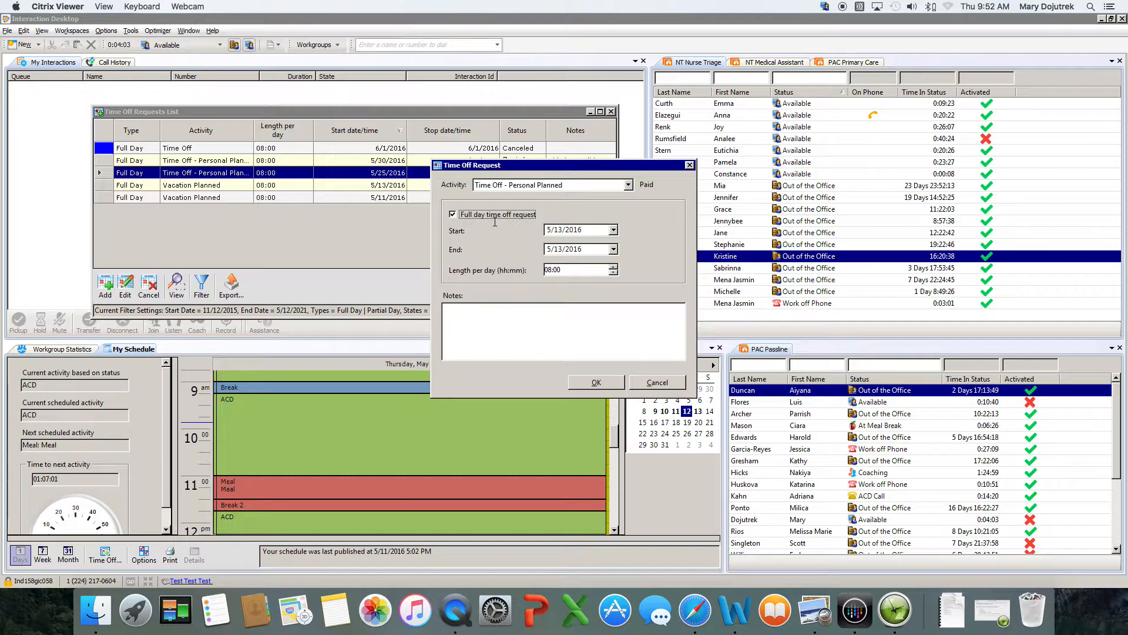
# Step: Set both the start and end dates of the time off request to 5/25/2016 and save it
pyautogui.click(614, 229)
pyautogui.click(577, 315)
pyautogui.click(613, 250)
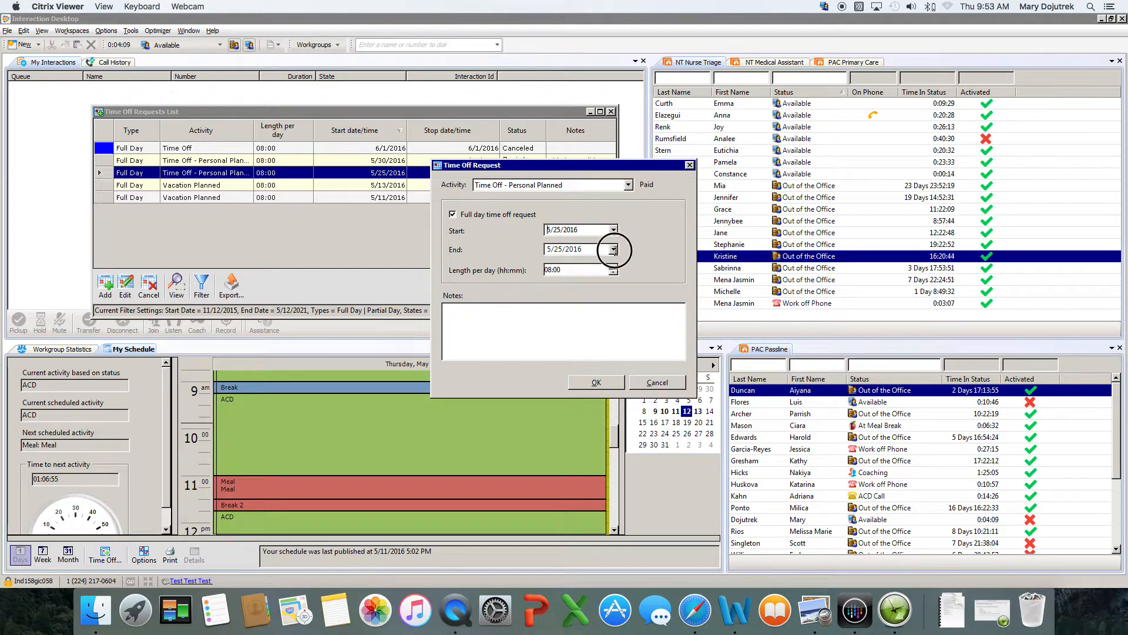
pyautogui.click(576, 333)
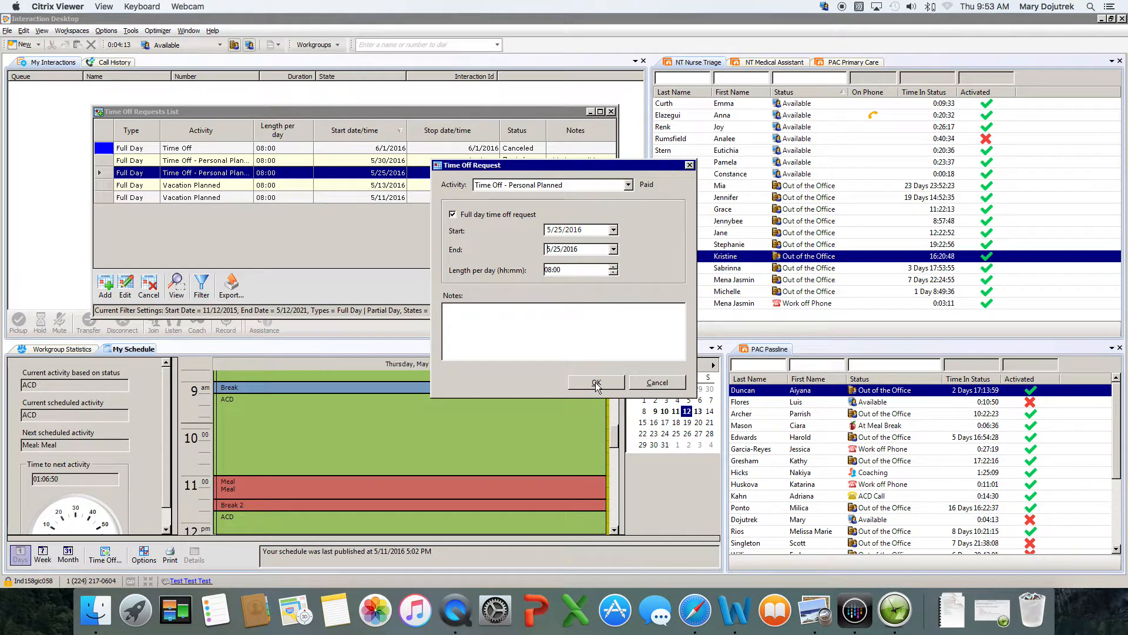
pyautogui.click(597, 382)
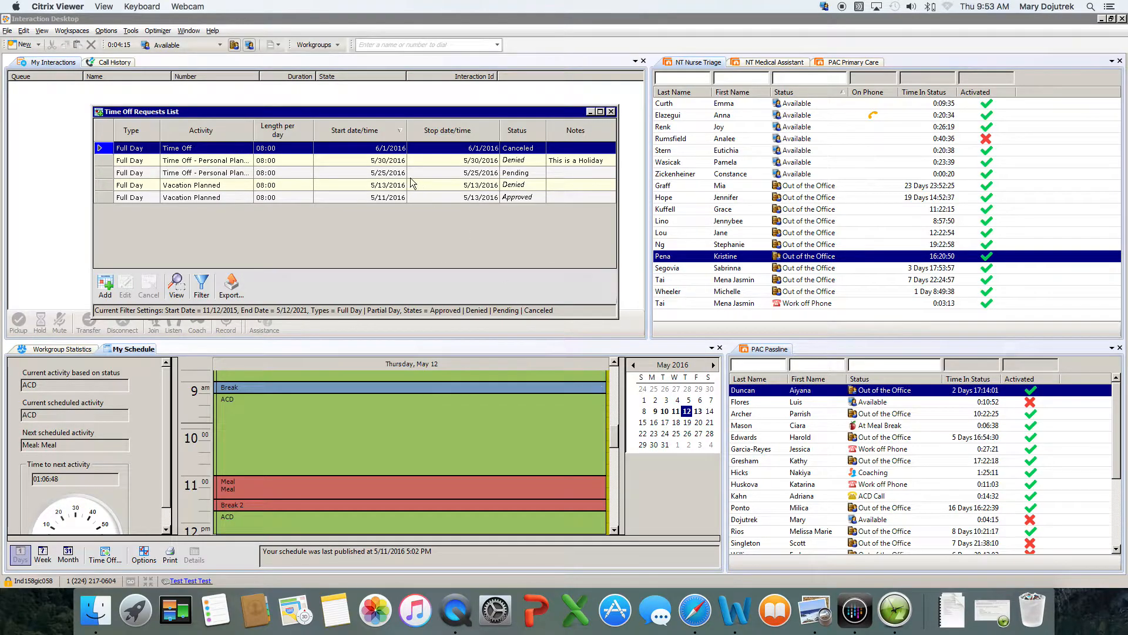
# Step: Cancel the pending 5/25/2016 personal time off request
pyautogui.click(385, 173)
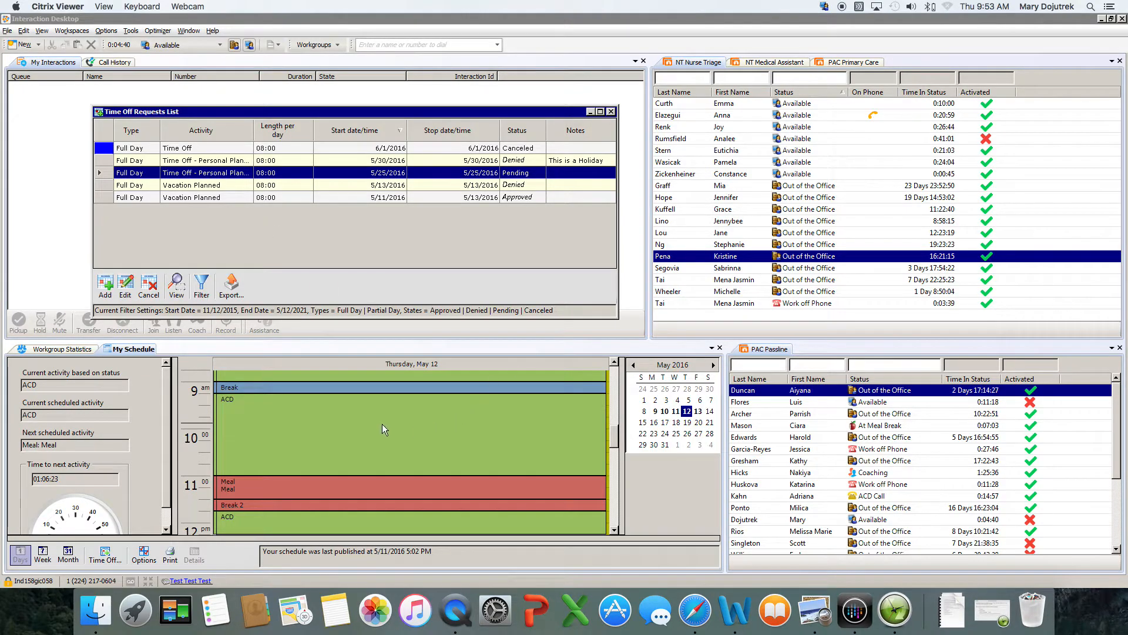
pyautogui.click(152, 294)
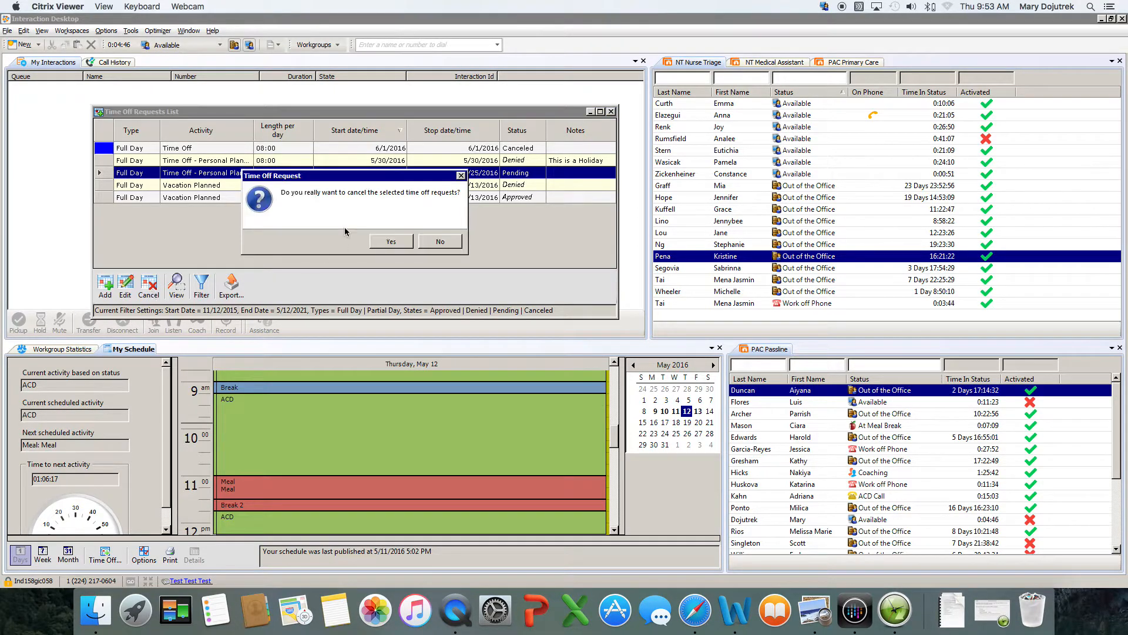
pyautogui.click(392, 242)
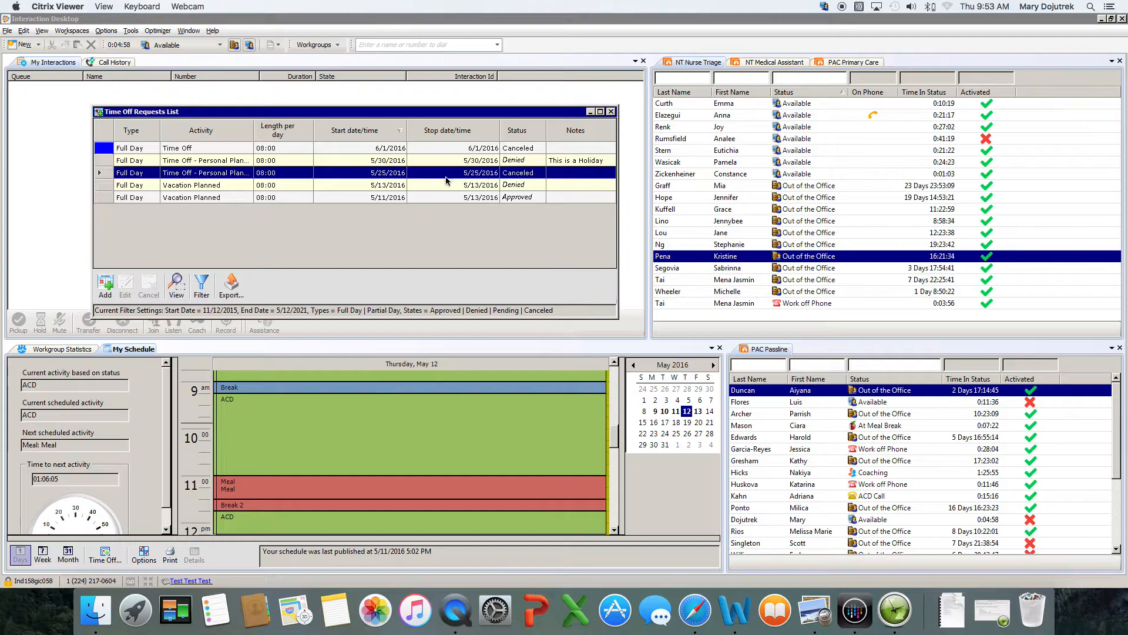
# Step: Review the approved 5/11/2016 vacation request and the denied 5/30/2016 personal time off request, including its note
pyautogui.click(385, 198)
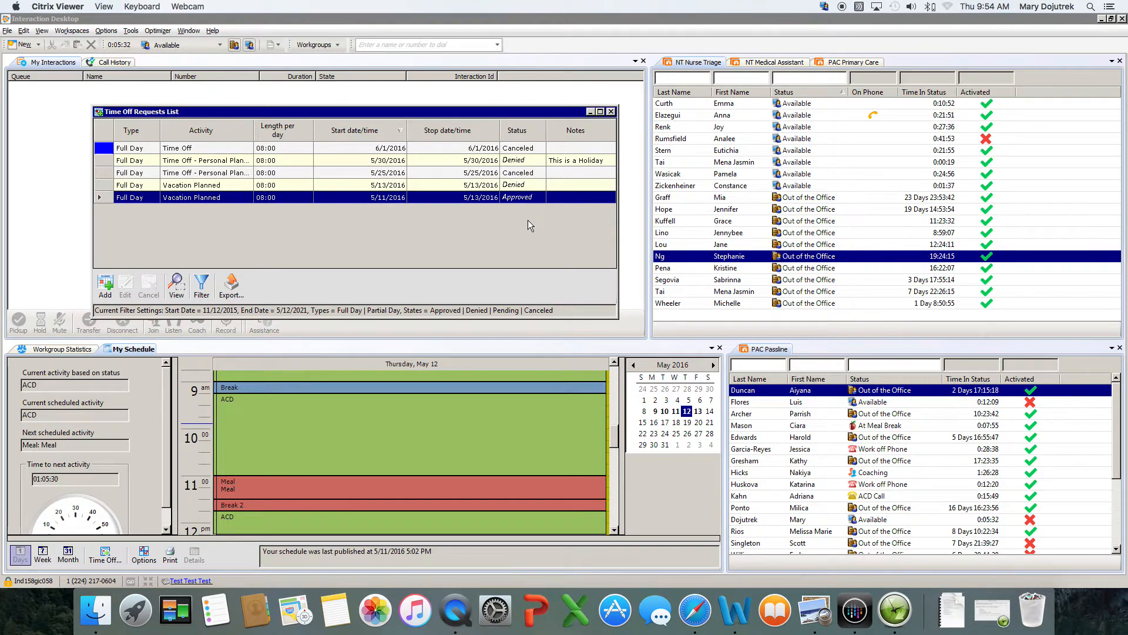
pyautogui.click(385, 161)
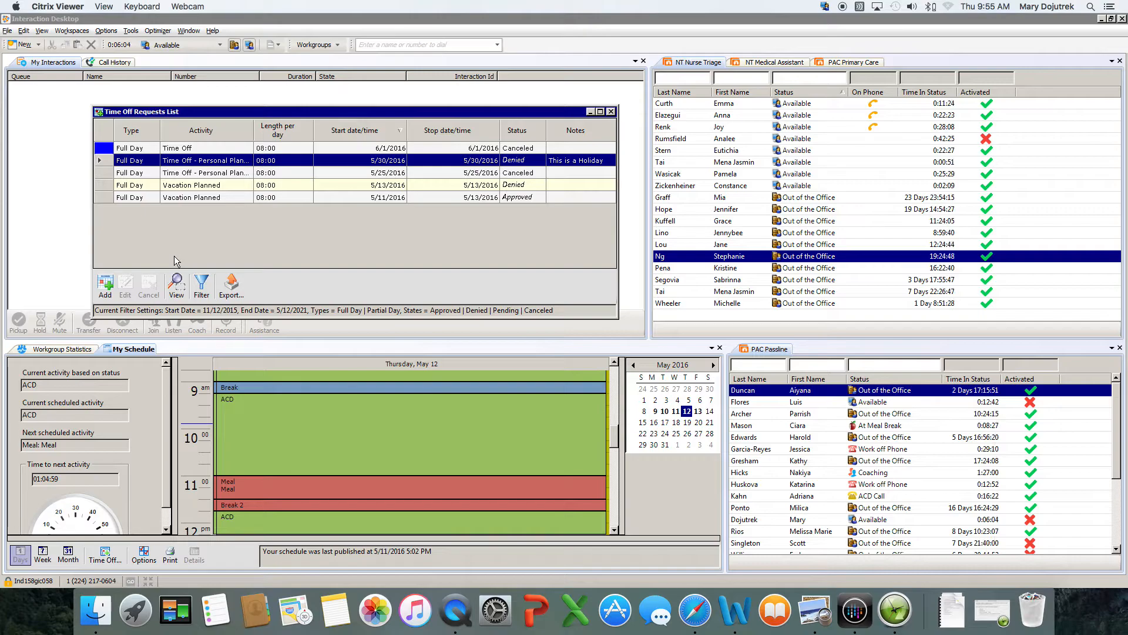
# Step: Submit a new full-day Time Off request for 6/2/2016 with the note "son's graduation"
pyautogui.click(106, 285)
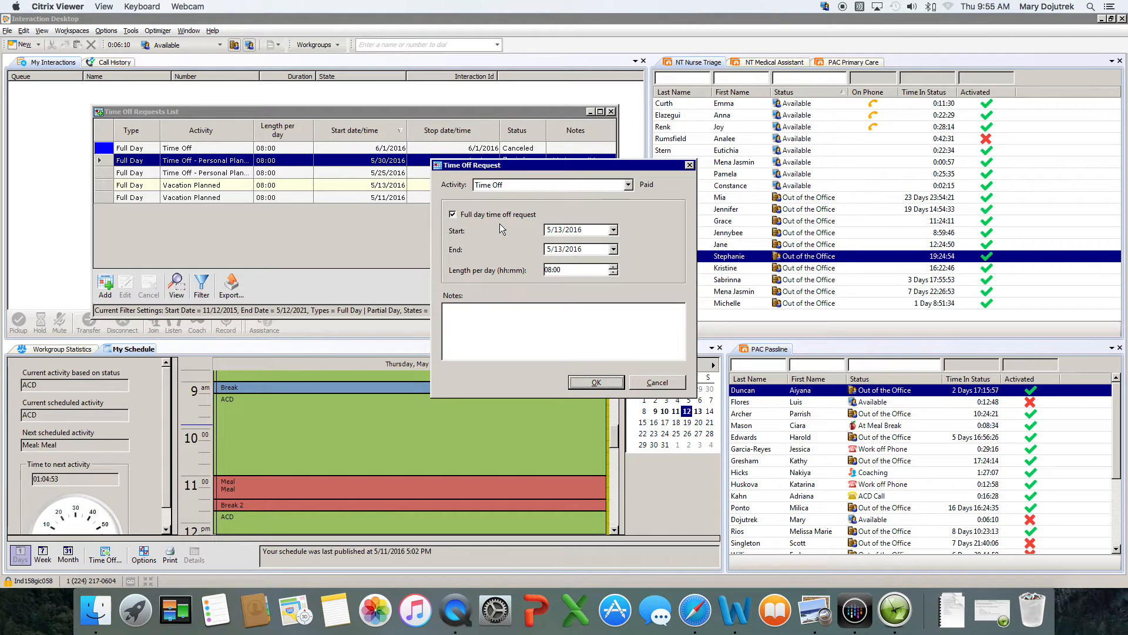
pyautogui.click(613, 230)
pyautogui.click(614, 246)
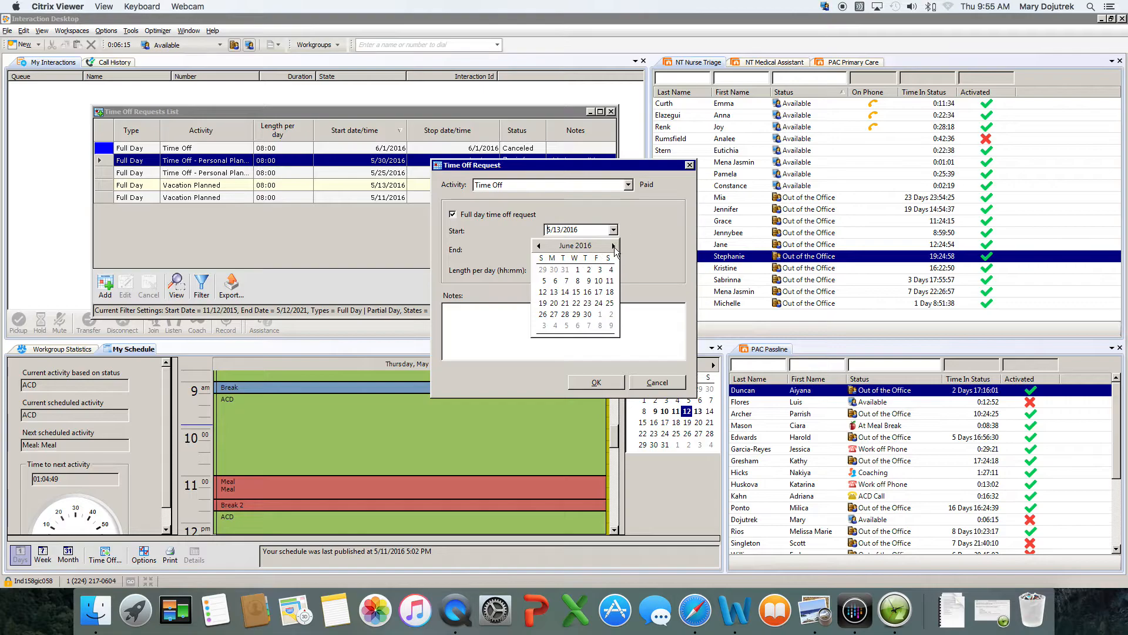
pyautogui.click(588, 269)
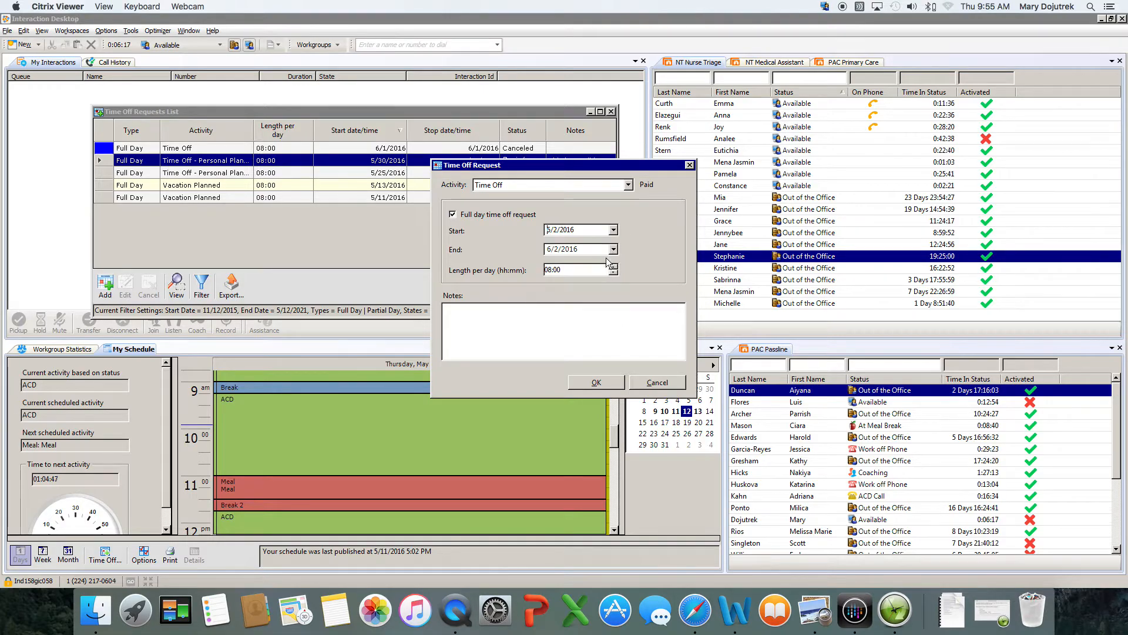
pyautogui.click(464, 311)
pyautogui.write('son')
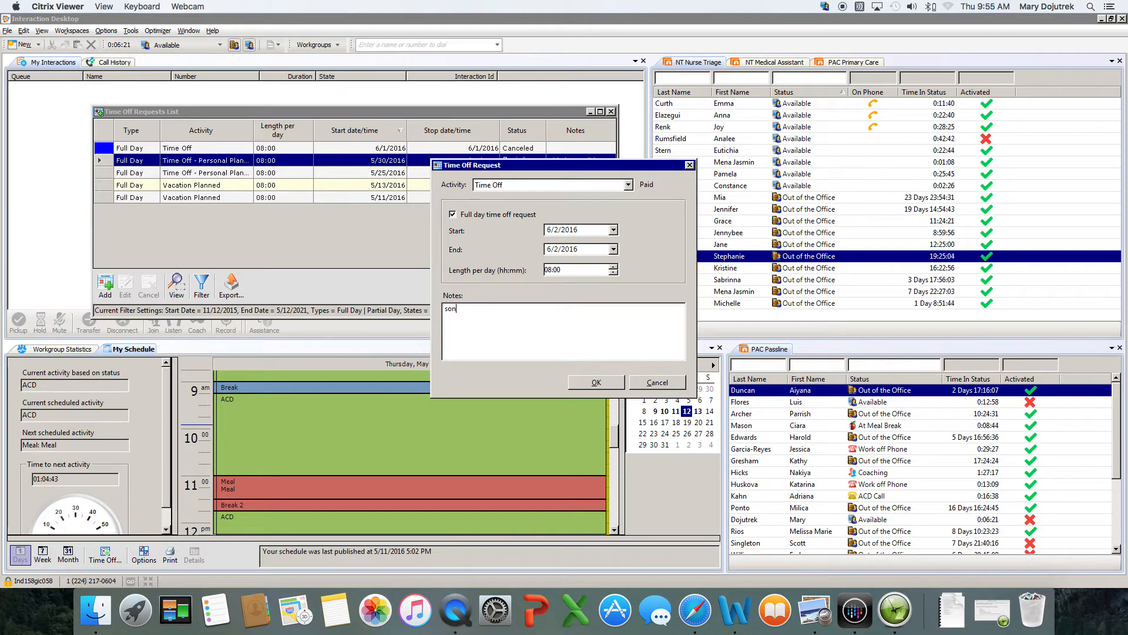
pyautogui.write("'s graduation")
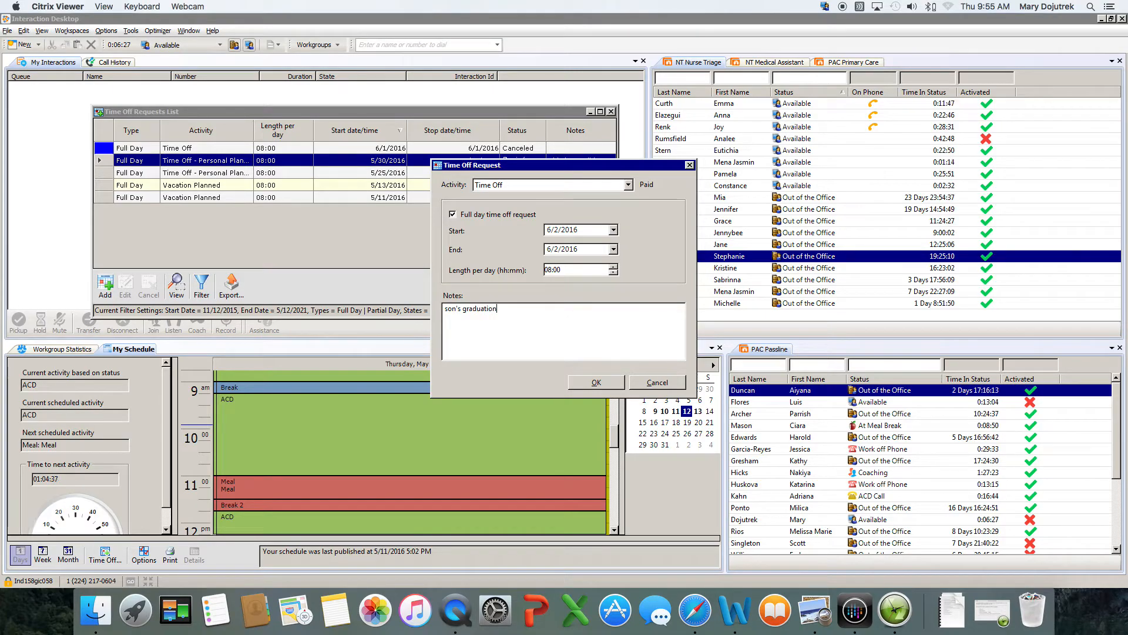
pyautogui.click(596, 383)
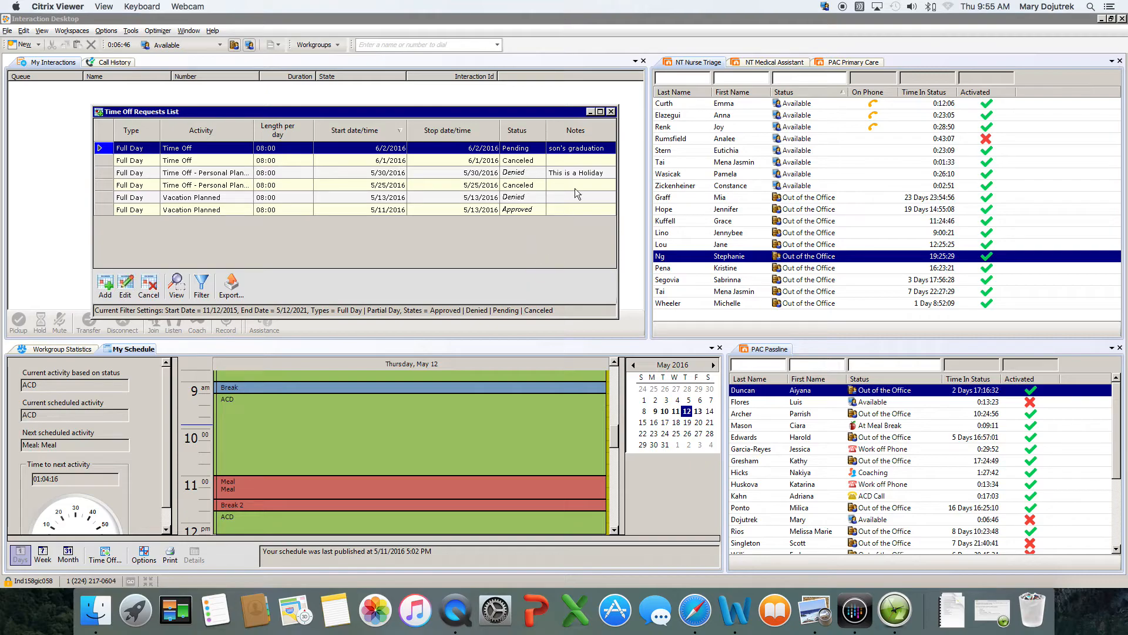
# Step: Close the time off requests list, reopen it from the schedule to check the request statuses, and close it again
pyautogui.click(611, 112)
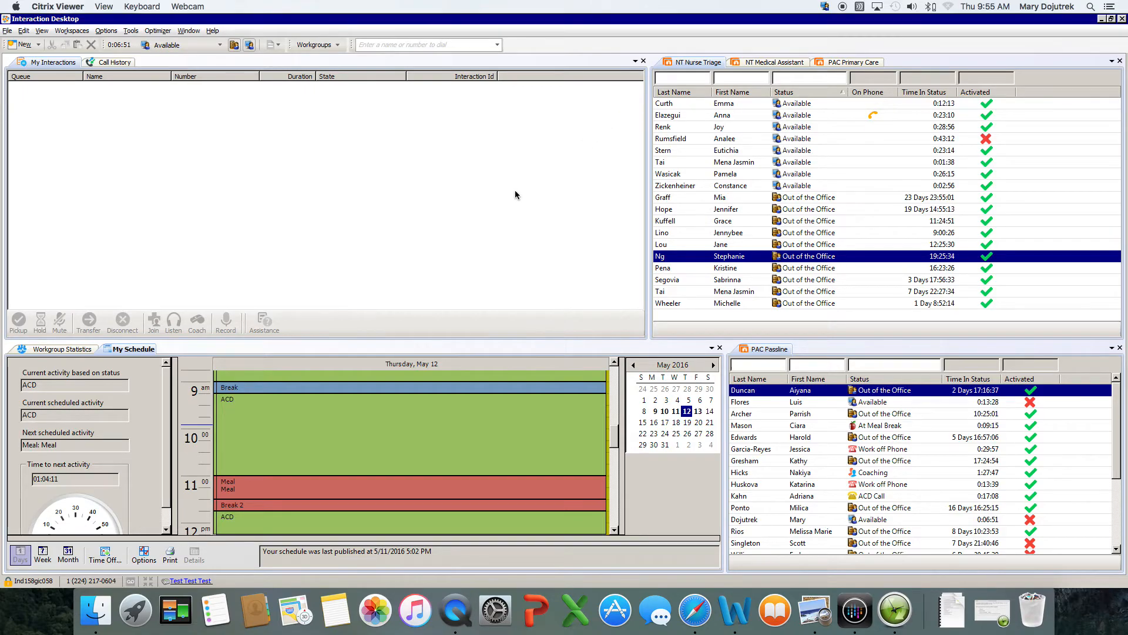
pyautogui.click(104, 559)
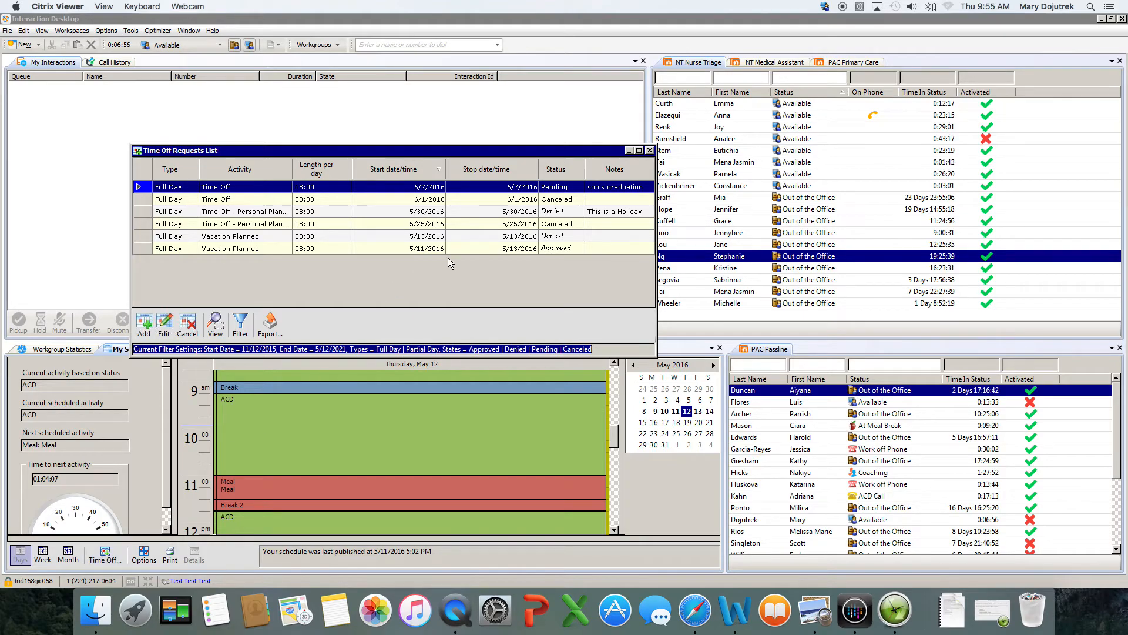
pyautogui.click(649, 150)
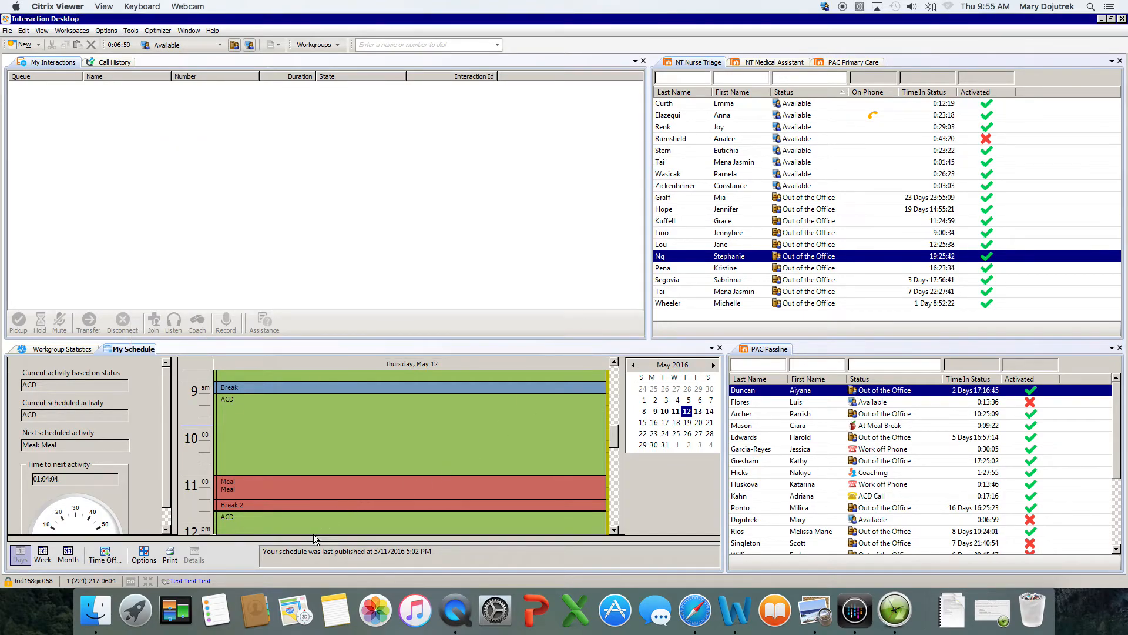